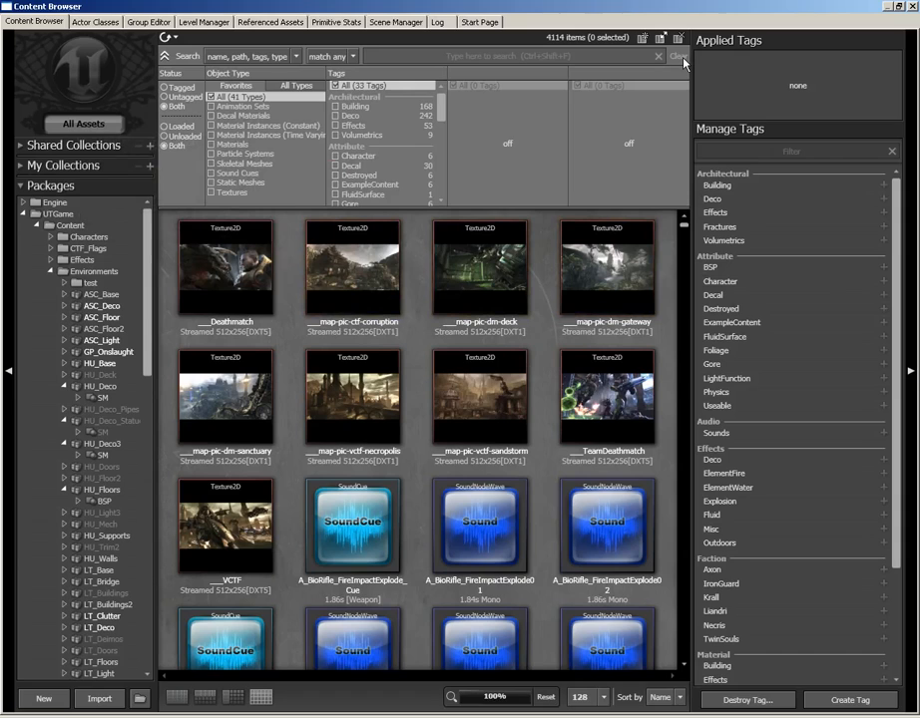
Step: Apply the Misc tag from the Effects group to the ___Deathmatch texture, and remove that tag from it again
left_click(240, 283)
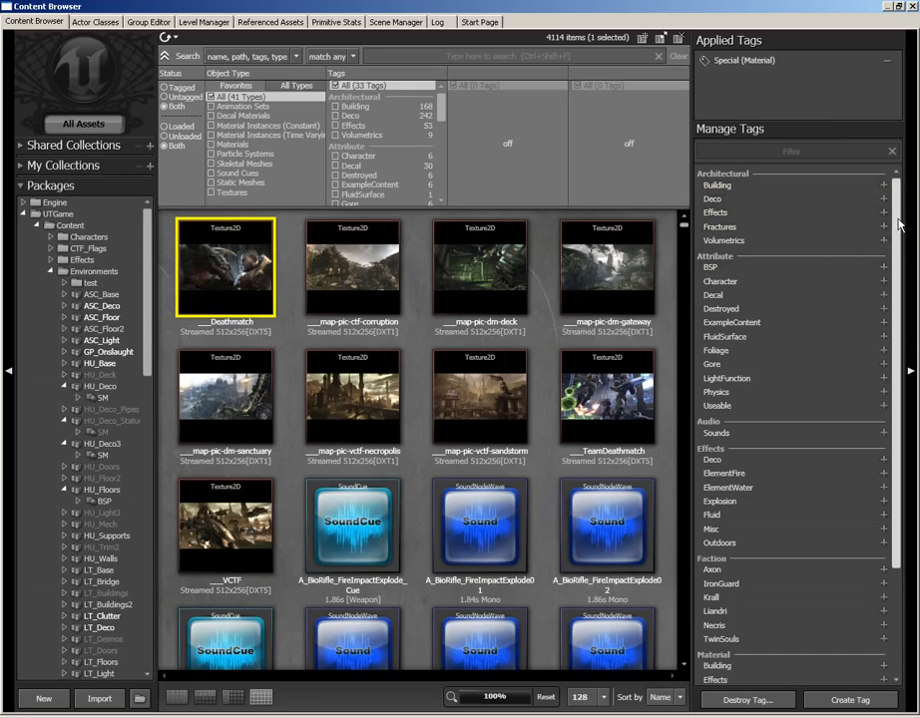
scroll(904, 234, "down", 3)
scroll(901, 269, "down", 3)
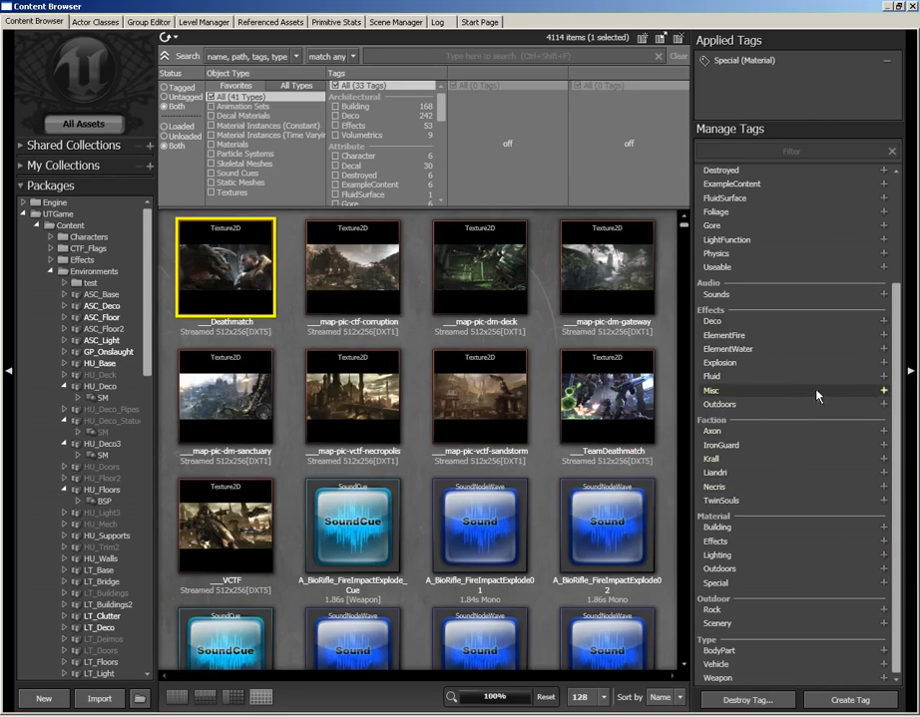
left_click(884, 392)
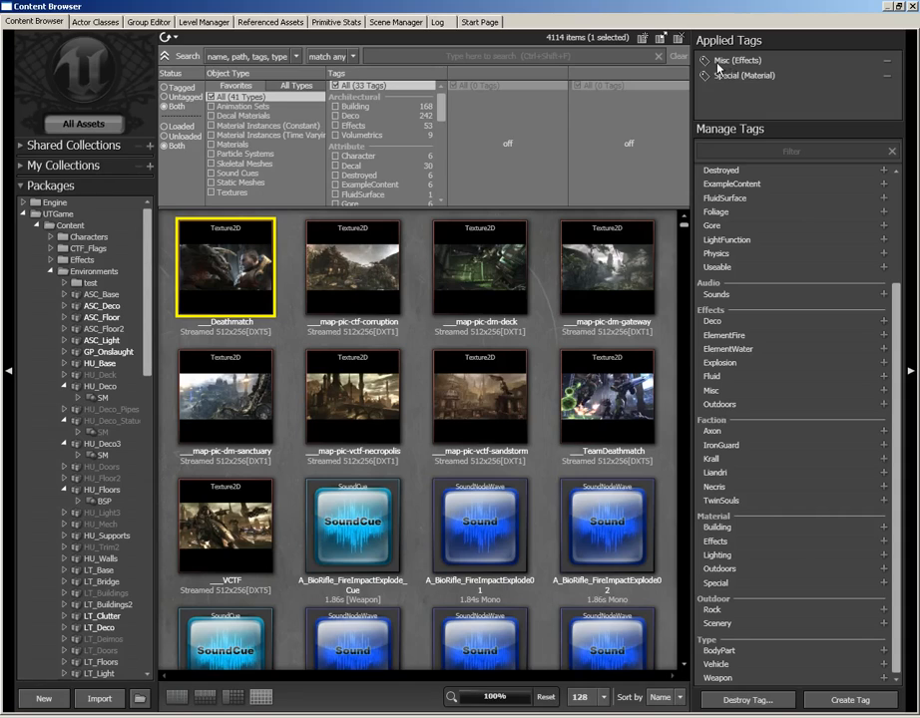
left_click(888, 62)
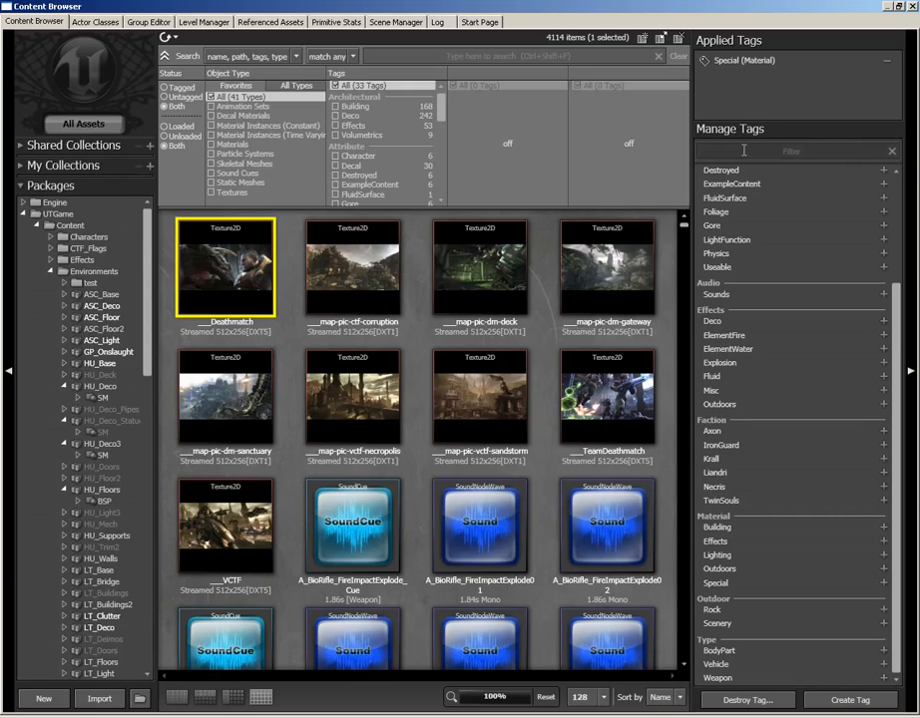
Step: Filter the tag list by "mat" and close the Material Editor window behind the Content Browser, returning the browser to full size
type("mat")
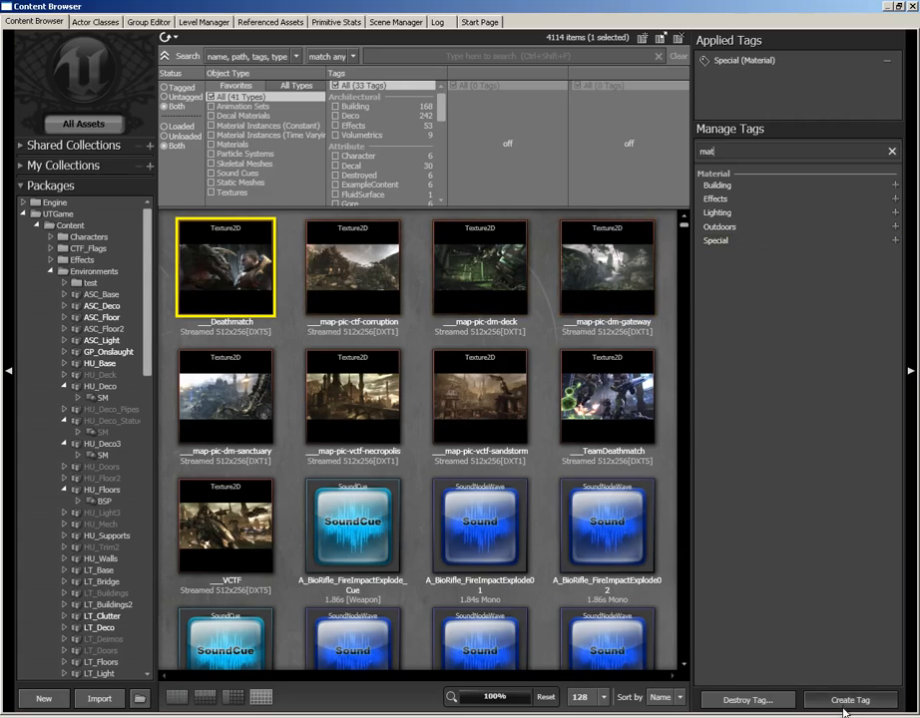
left_click(900, 7)
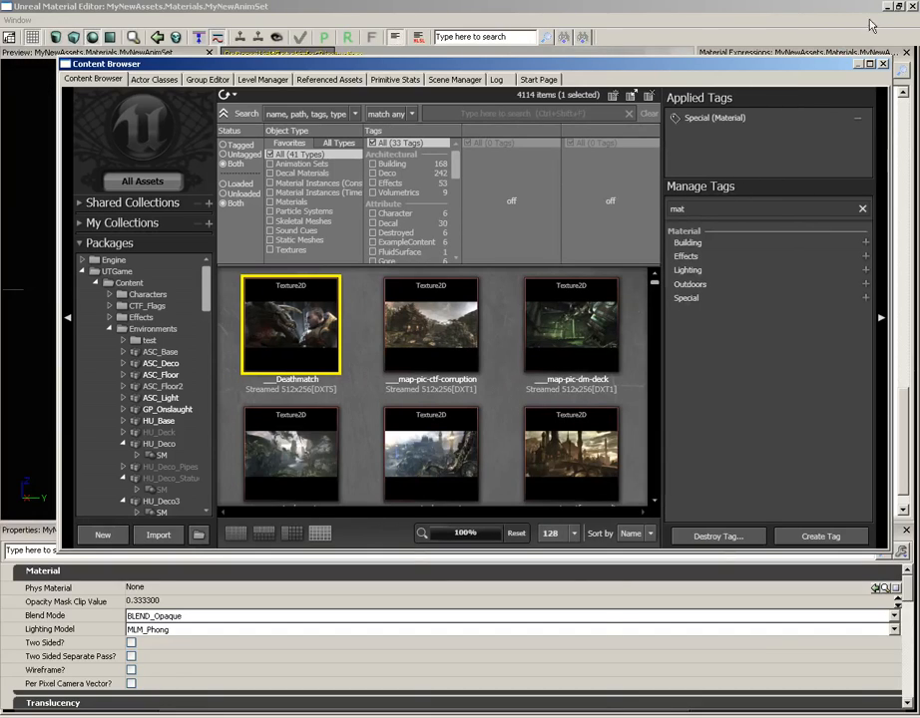
left_click(911, 7)
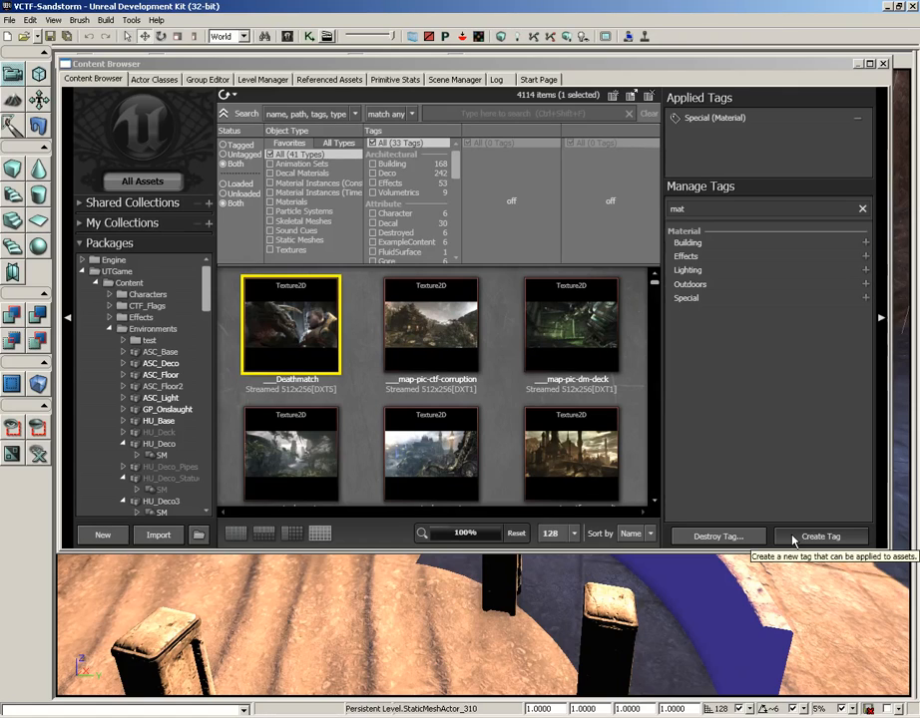
left_click(868, 64)
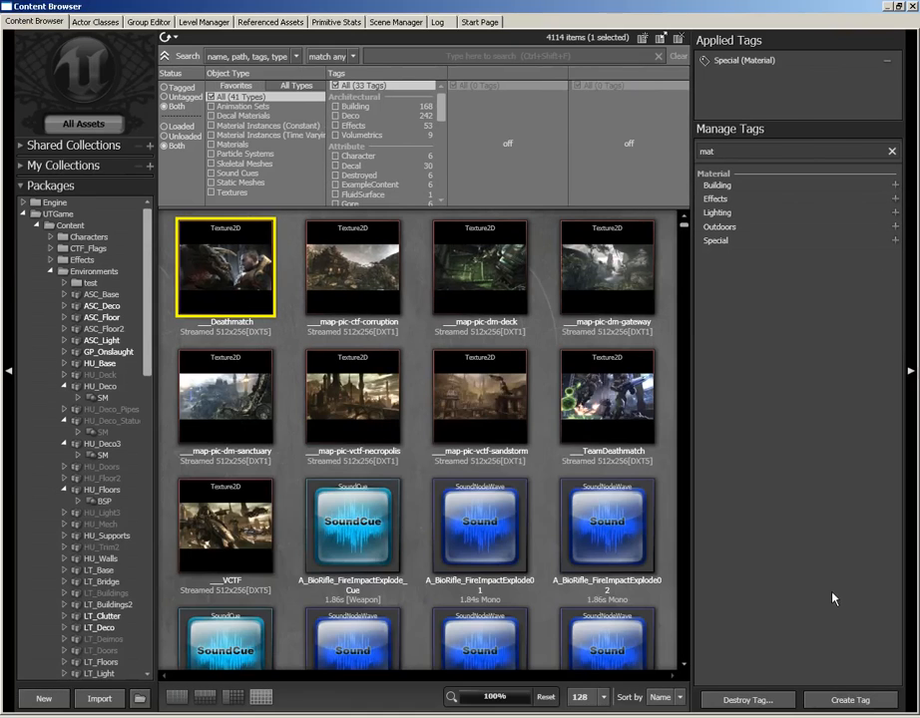
Step: Create a new tag named GameTypeScreens in a new tag group named CustomTags
left_click(840, 702)
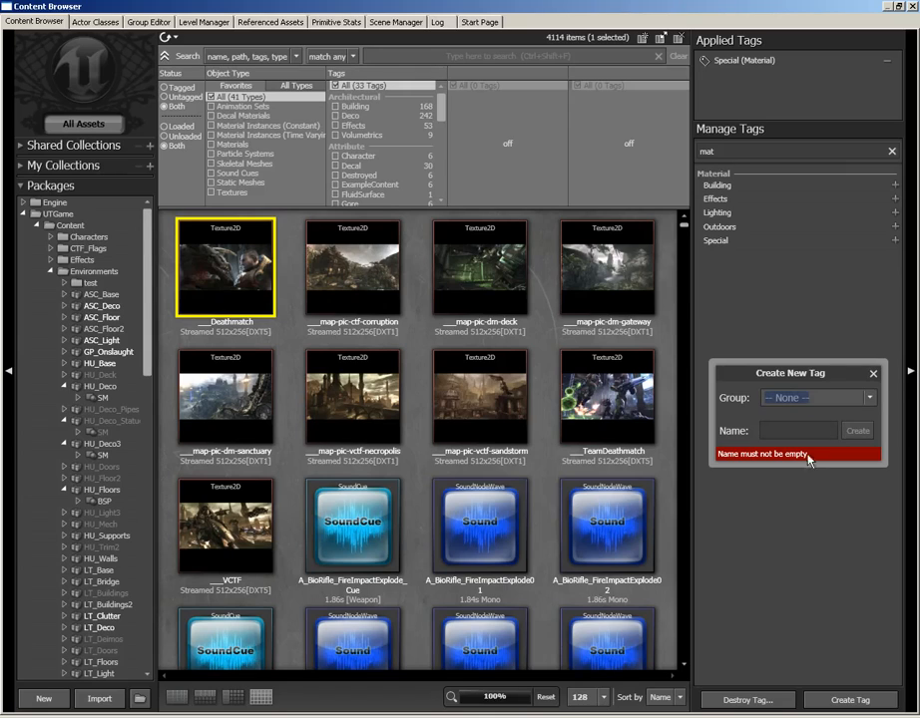
left_click(765, 426)
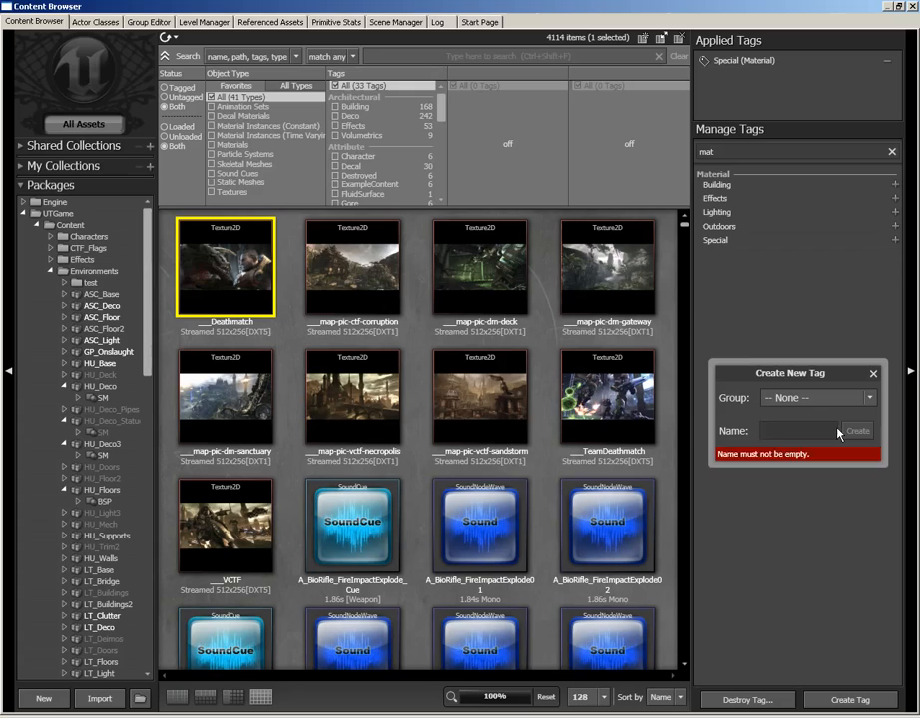
type("GameTypeScreens")
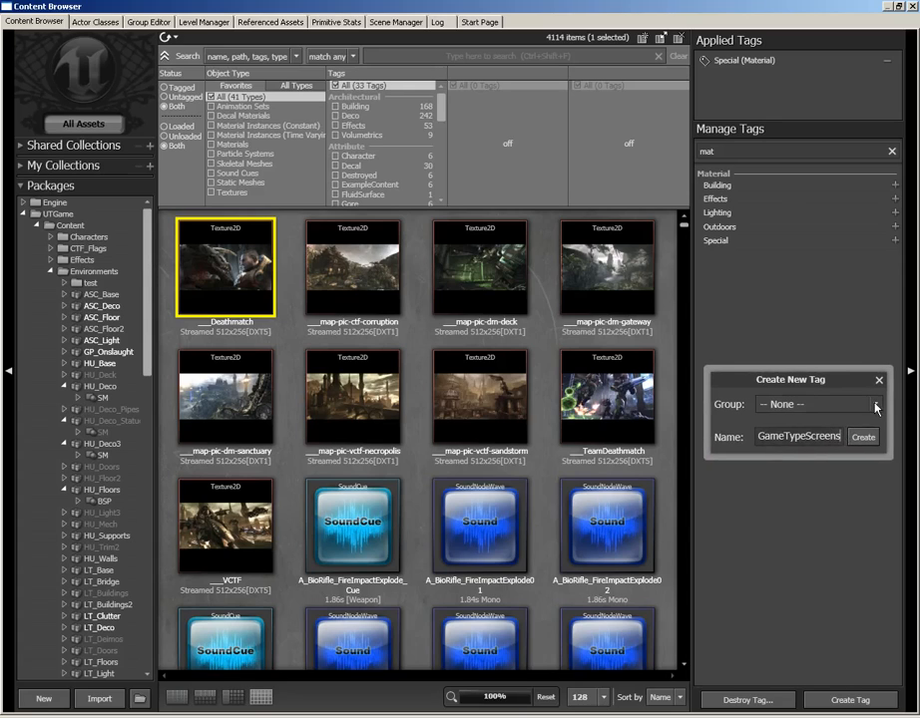
left_click(874, 404)
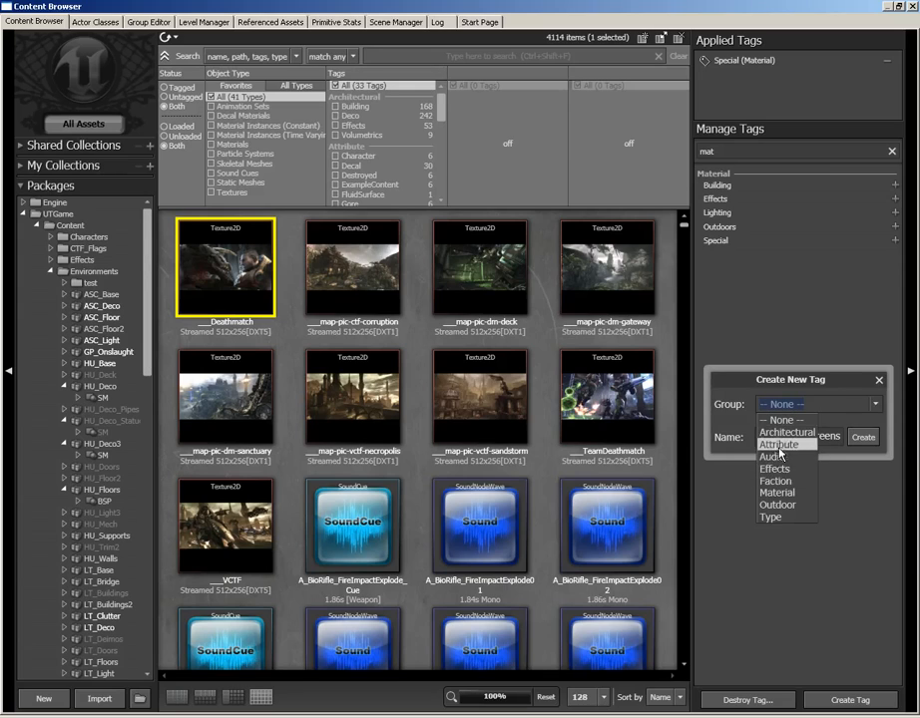
left_click(777, 492)
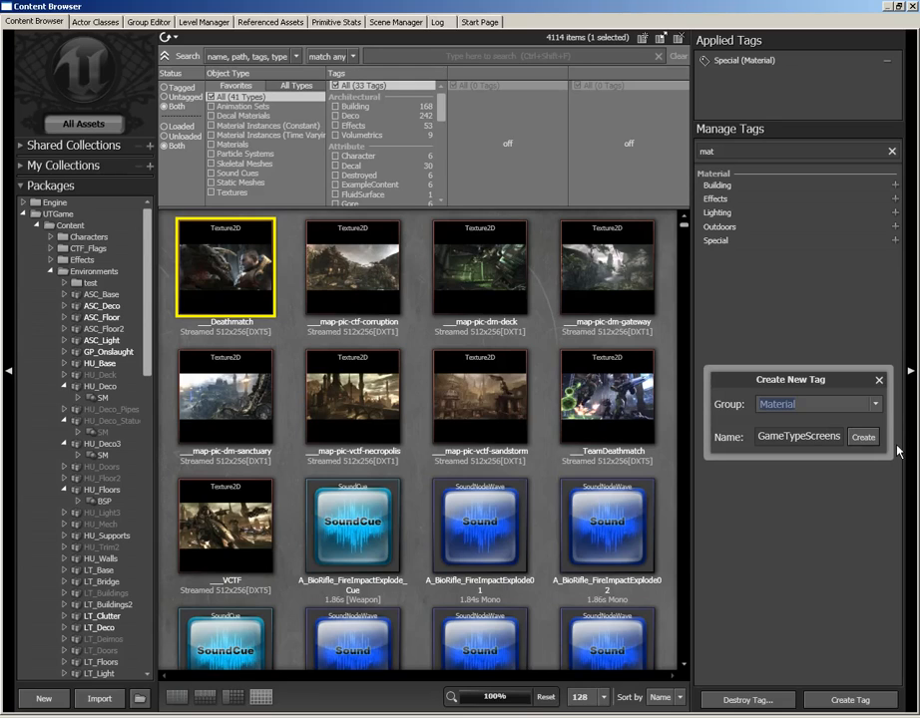
type("Custon")
key("BackSpace")
type("mTags")
left_click(870, 438)
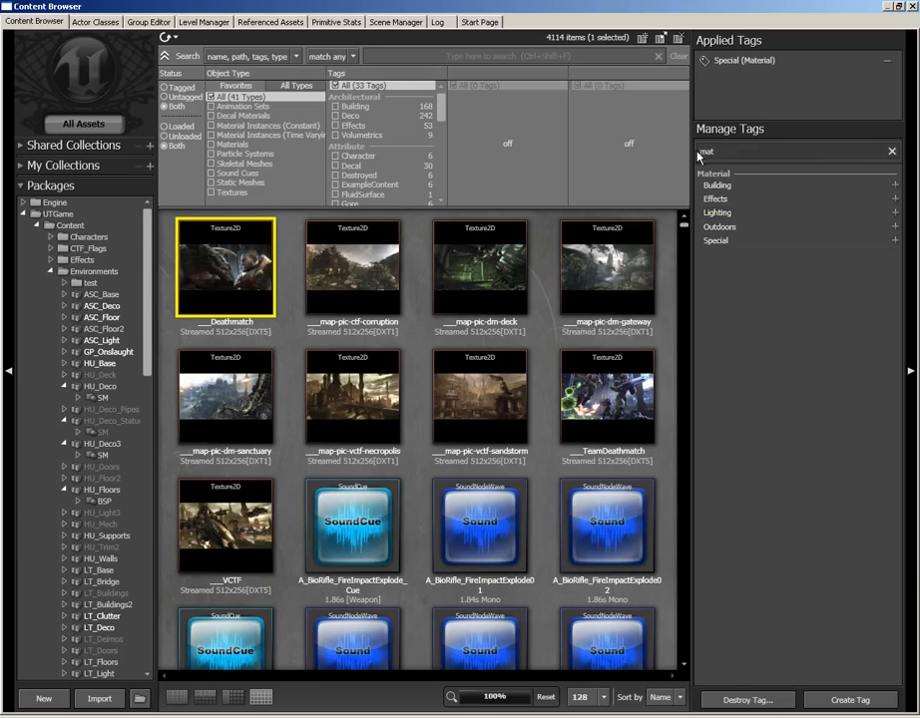
Step: Clear the tag list filter and apply the GameTypeScreens tag to all textures from ___Deathmatch through ___VCTF
left_click(890, 152)
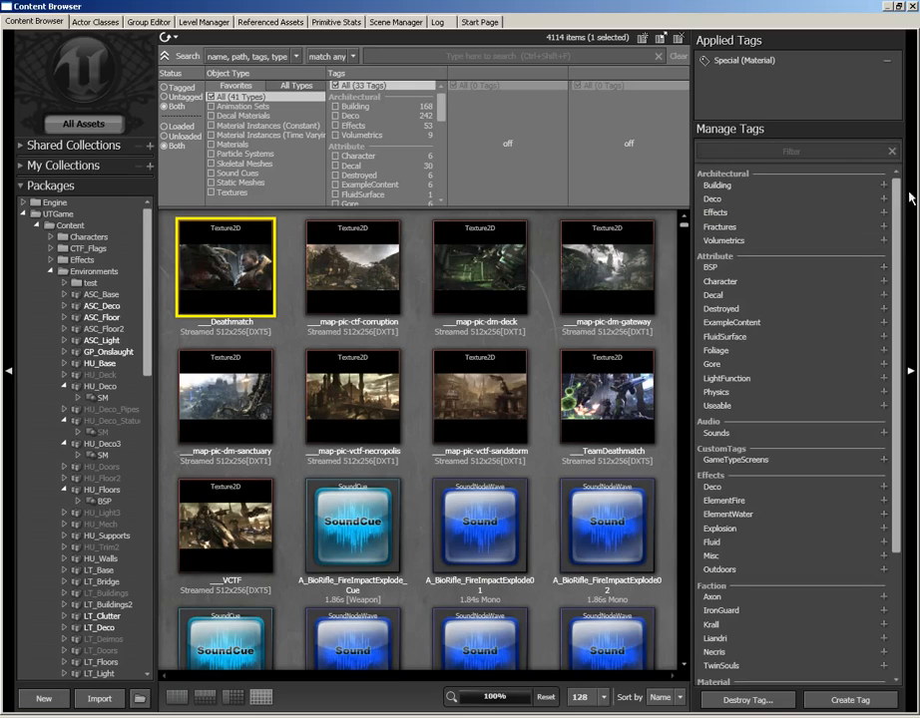
left_click_drag(897, 274, 895, 300)
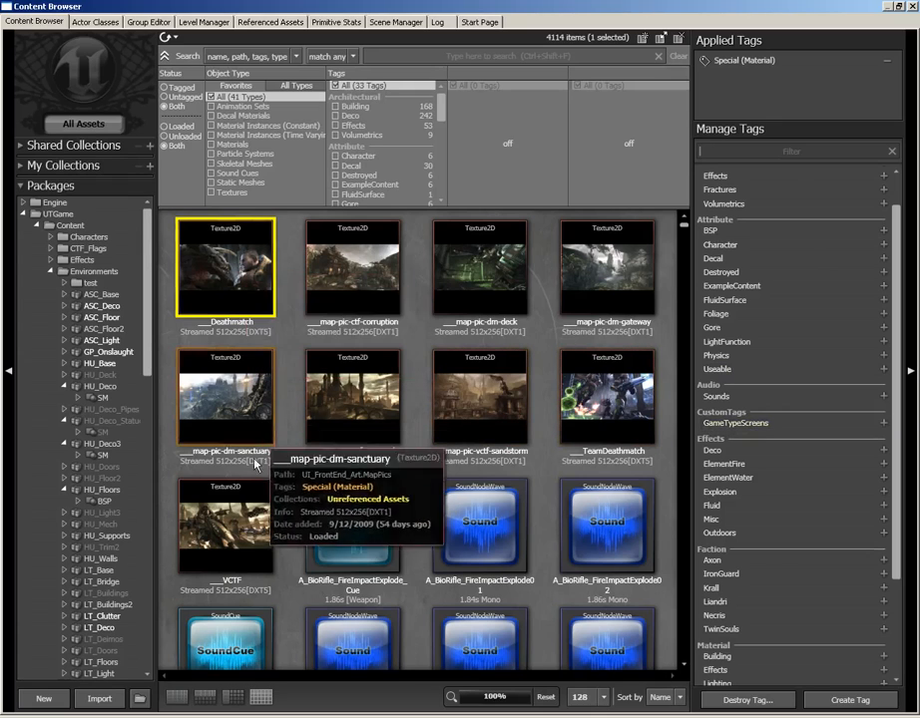
left_click(235, 521, "shift")
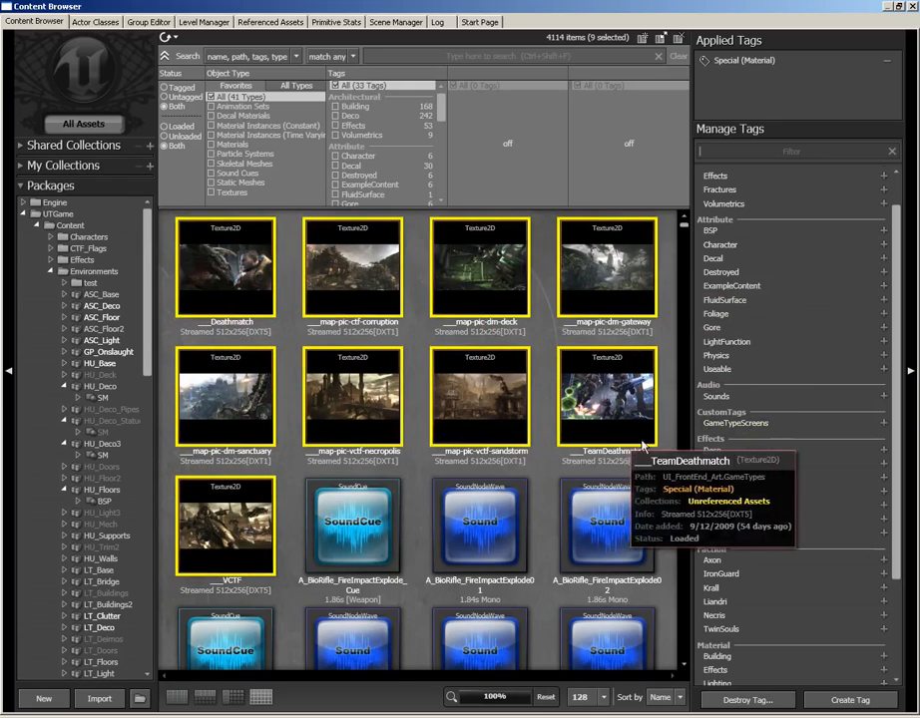
left_click(883, 424)
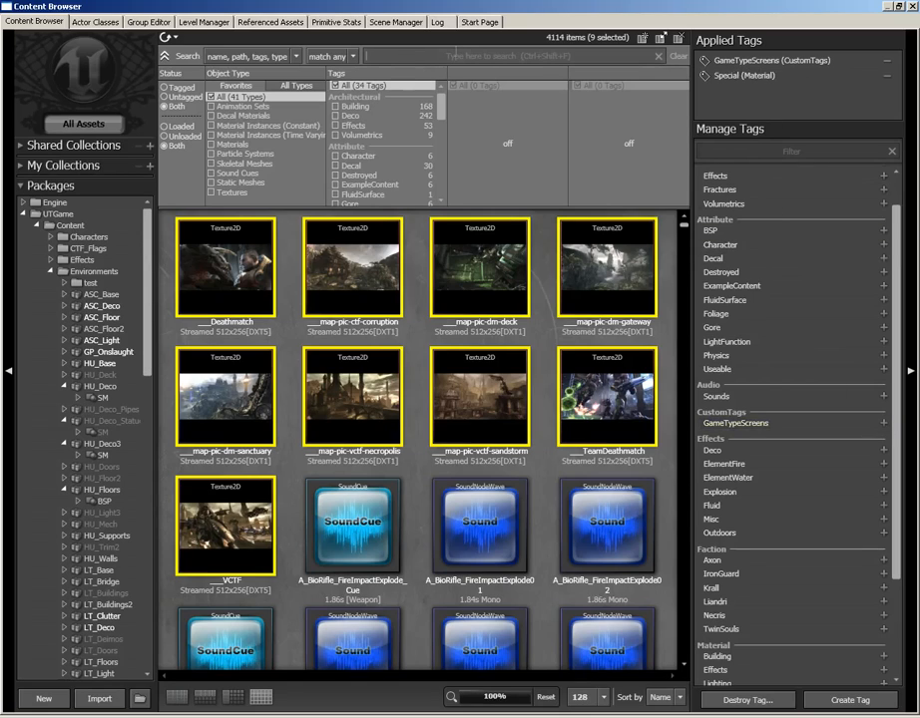
Step: Show only Textures carrying the GameTypeScreens tag to check the tagged assets, and clear the asset filters again
left_click(227, 193)
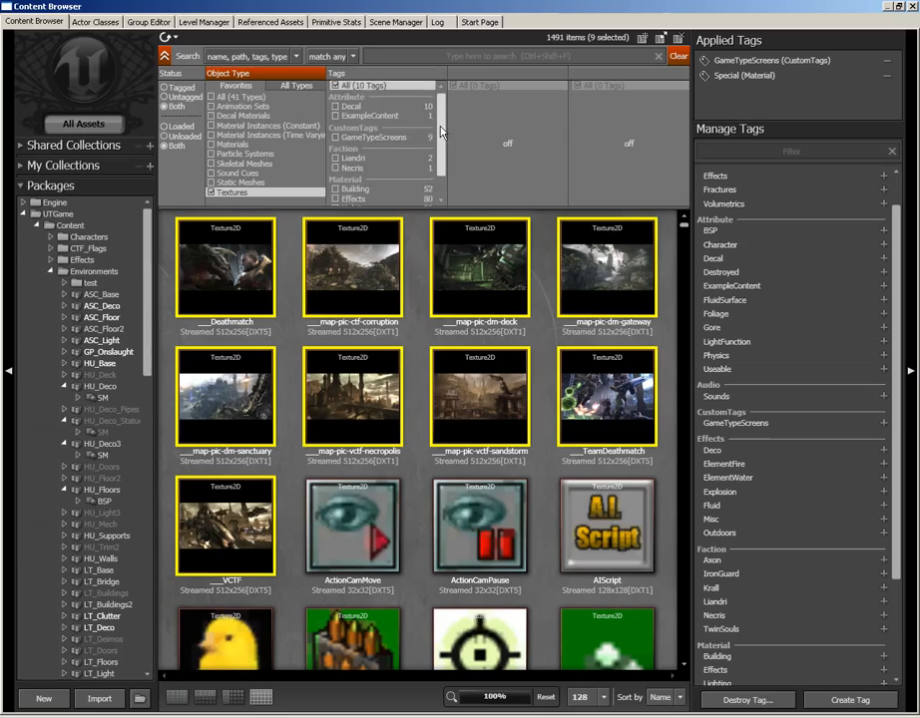
mouse_move(441, 127)
left_mouse_down()
mouse_move(441, 145)
mouse_move(440, 130)
left_mouse_up()
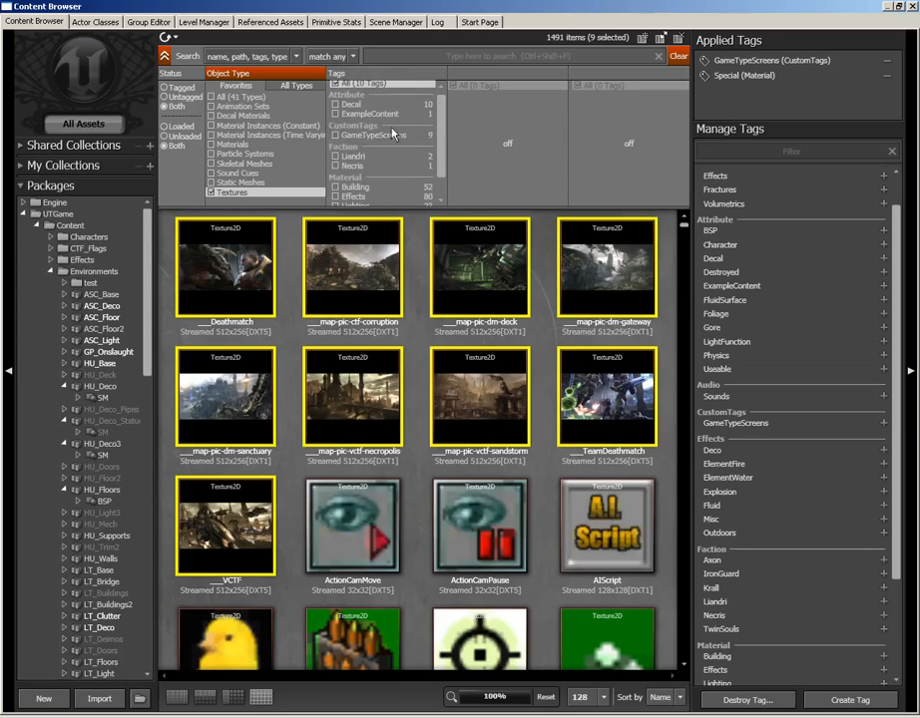
left_click(341, 138)
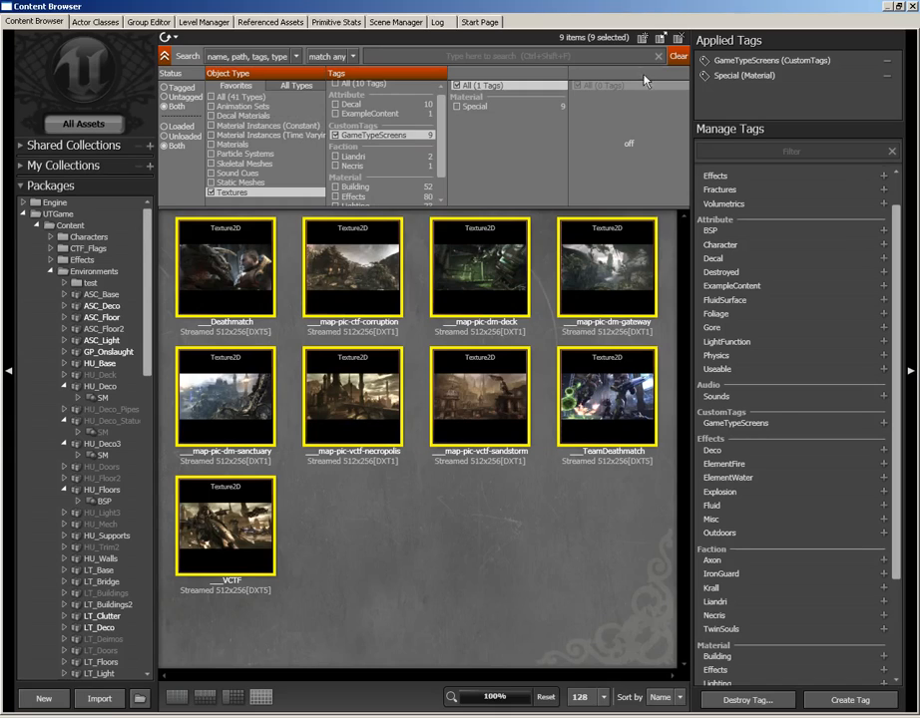
left_click(678, 56)
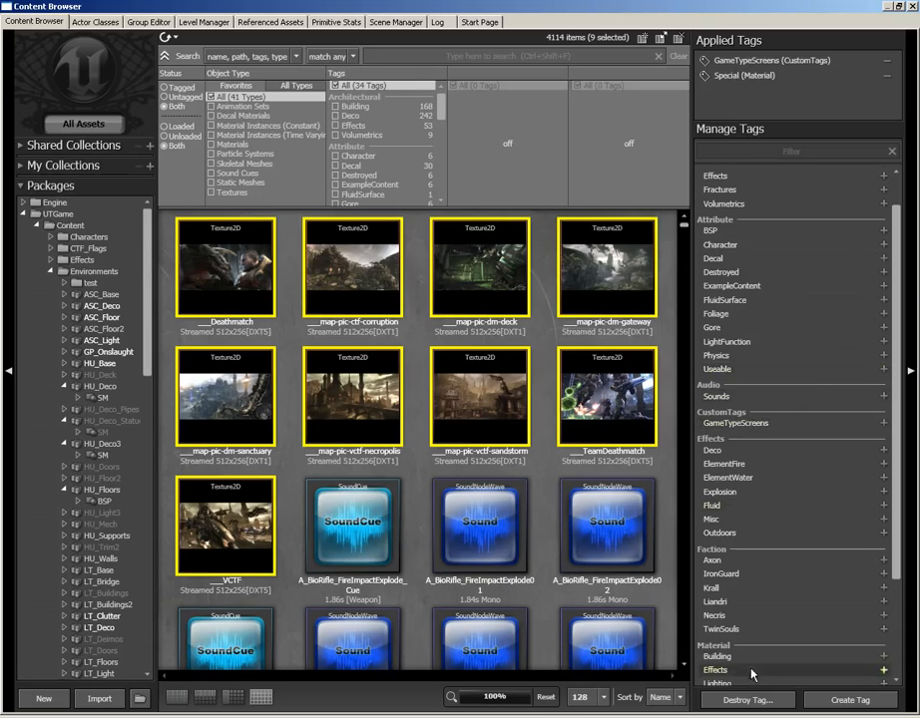
Step: Destroy the GameTypeScreens tag in the CustomTags group and confirm its permanent removal
left_click(737, 703)
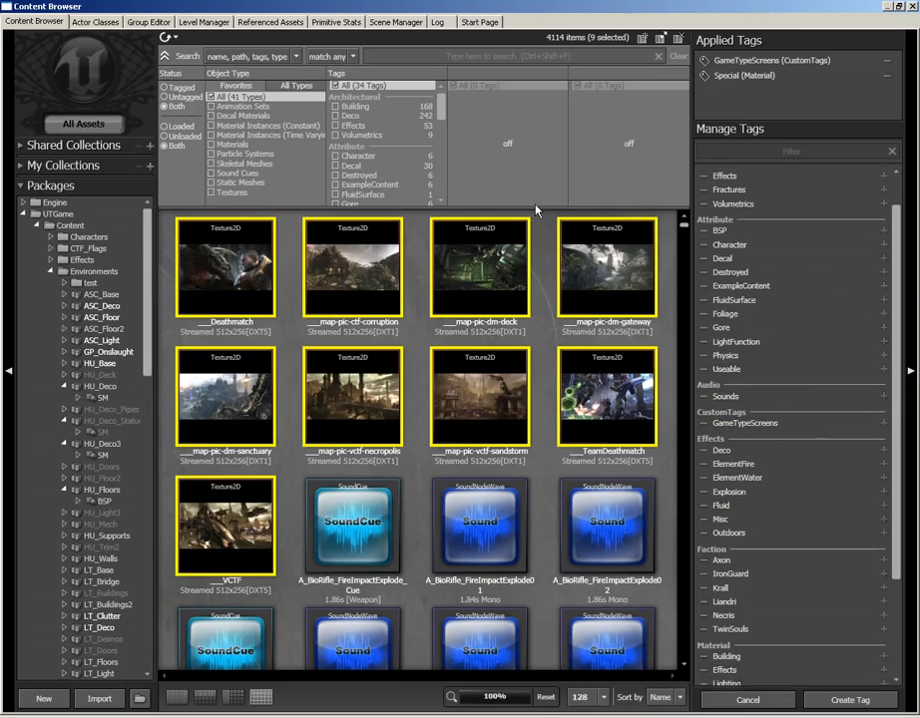
left_click(704, 425)
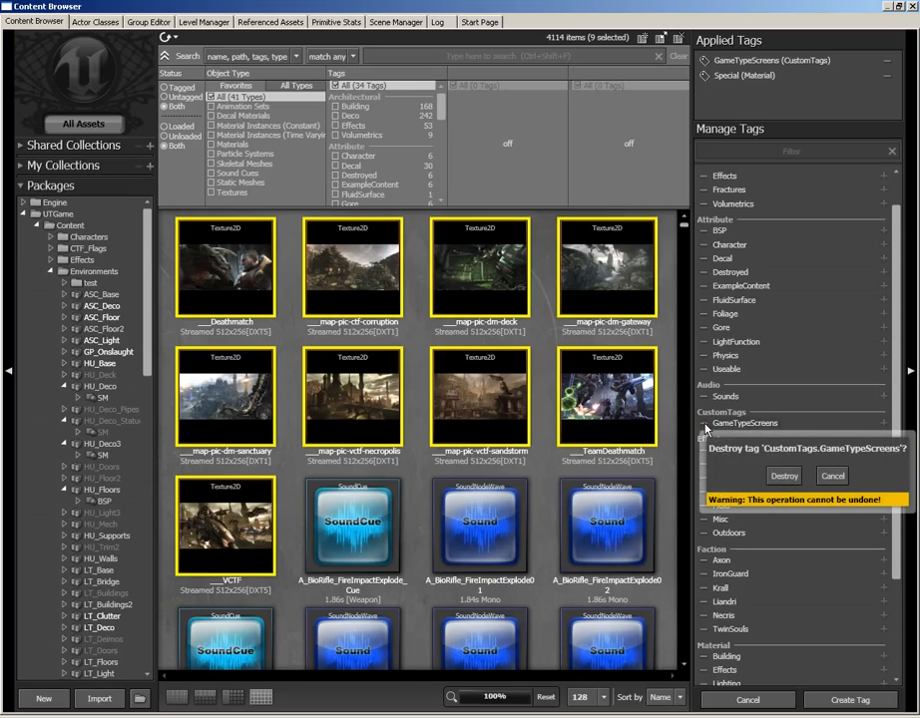
left_click(784, 476)
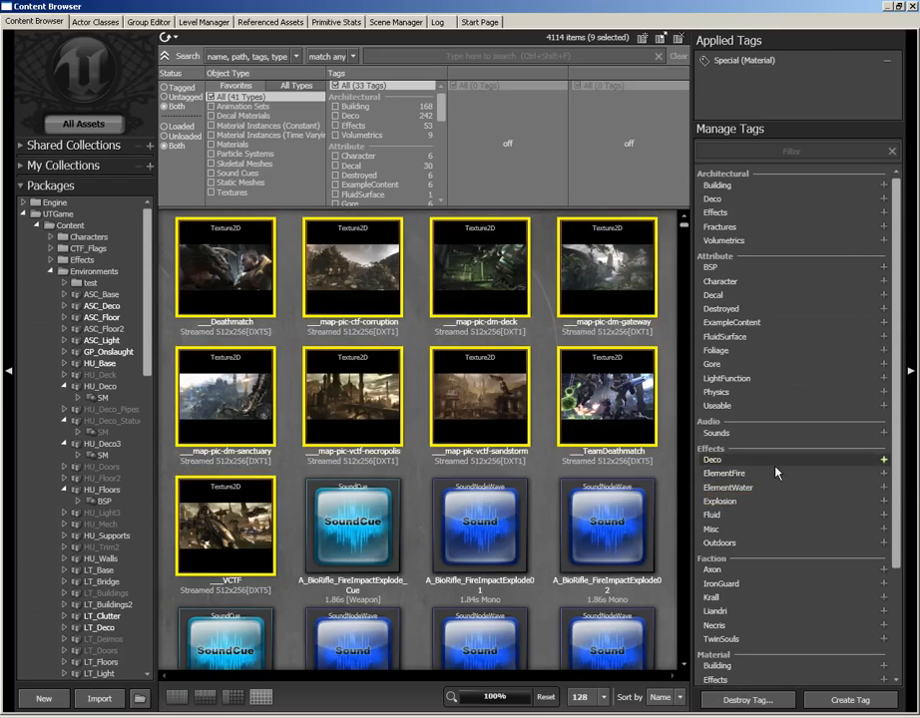
Step: Check which tags are still applied to the ___Deathmatch, ___map-pic-ctf-corruption and ___map-pic-dm-gateway textures
left_click(224, 267)
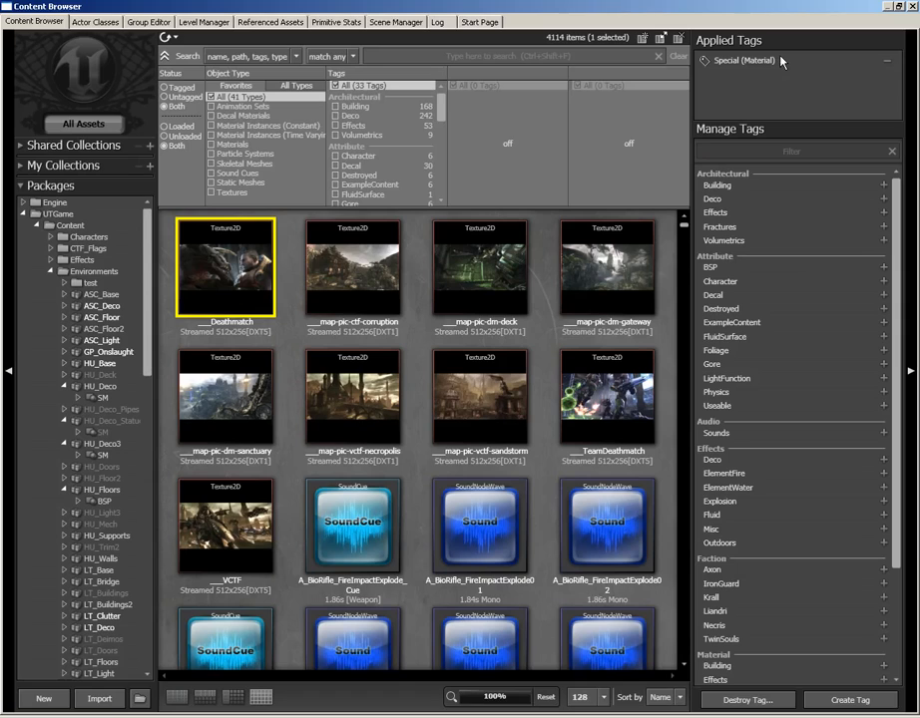
left_click(372, 267)
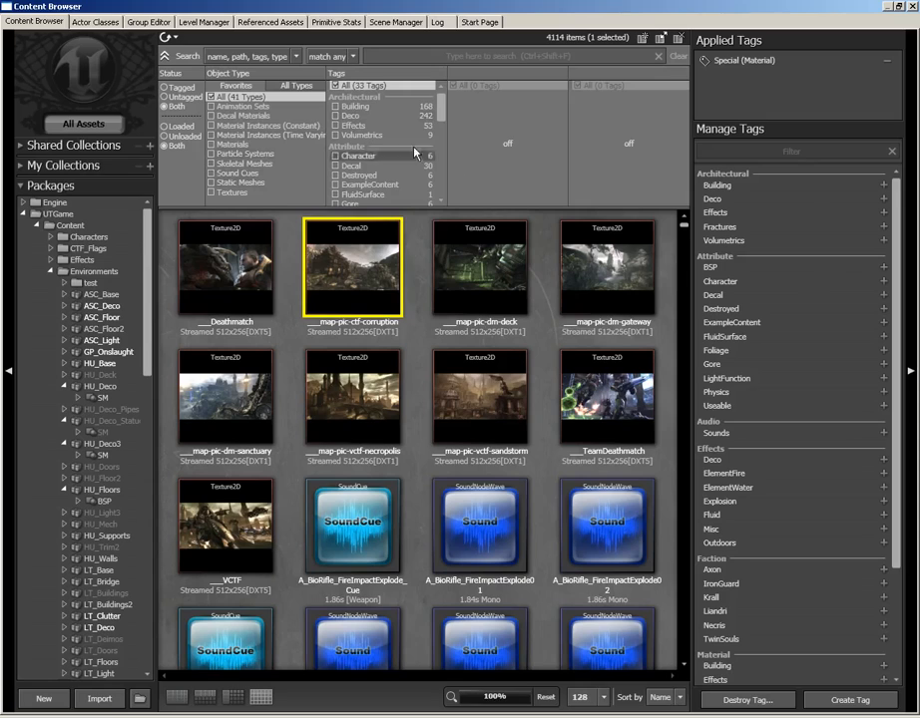
mouse_move(594, 305)
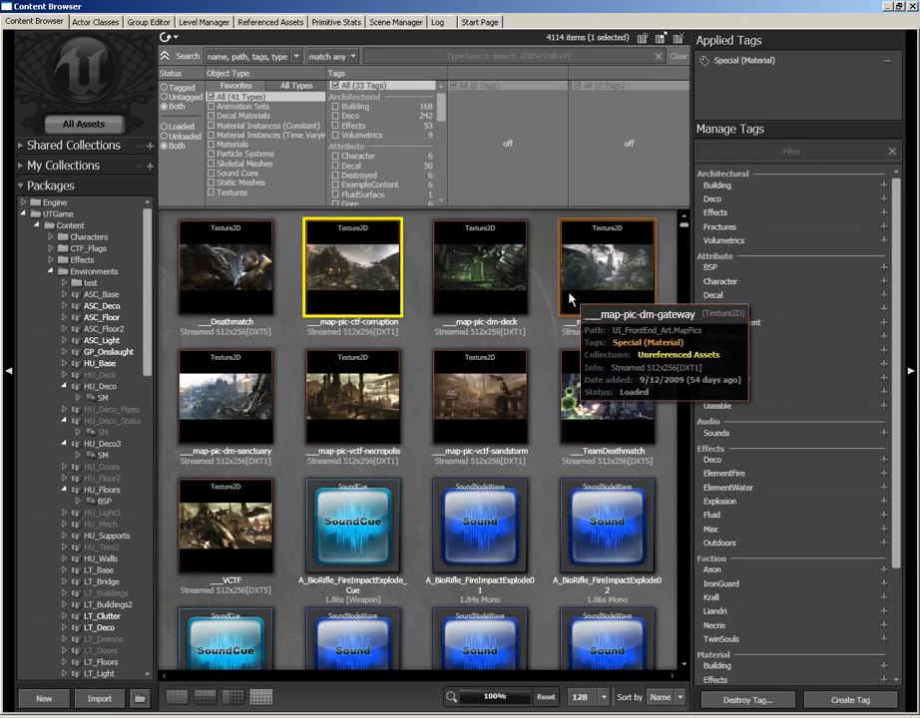